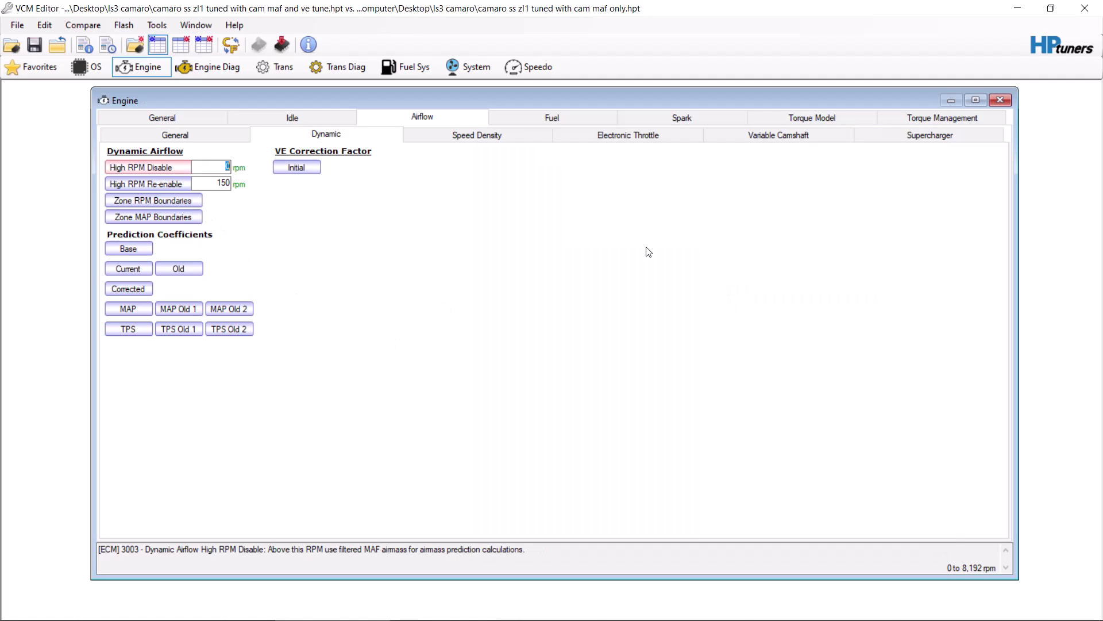
# Step: Enter 4000 rpm as the Dynamic Airflow High RPM Disable value
pyautogui.write('4000')
pyautogui.click(547, 116)
pyautogui.click(450, 135)
pyautogui.click(546, 168)
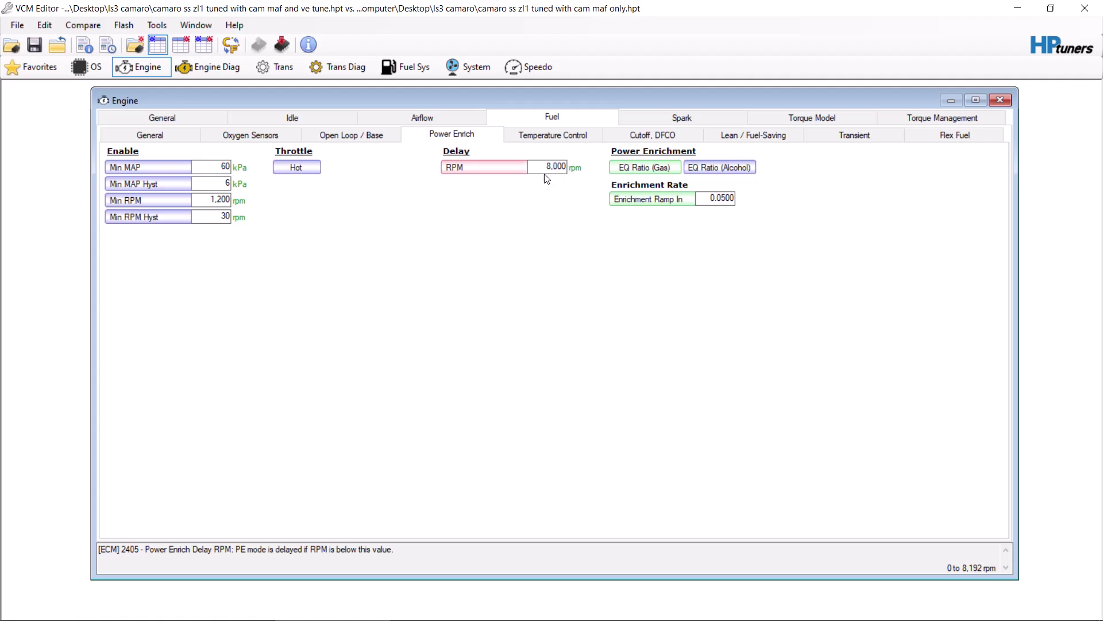
pyautogui.doubleClick(540, 167)
pyautogui.click(569, 135)
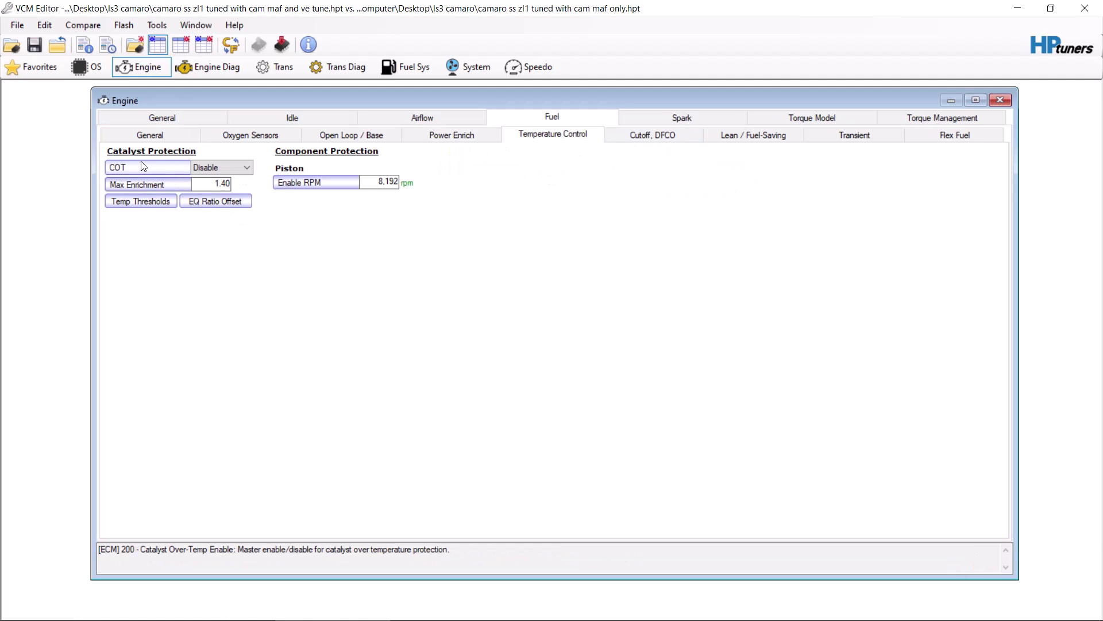
pyautogui.click(653, 135)
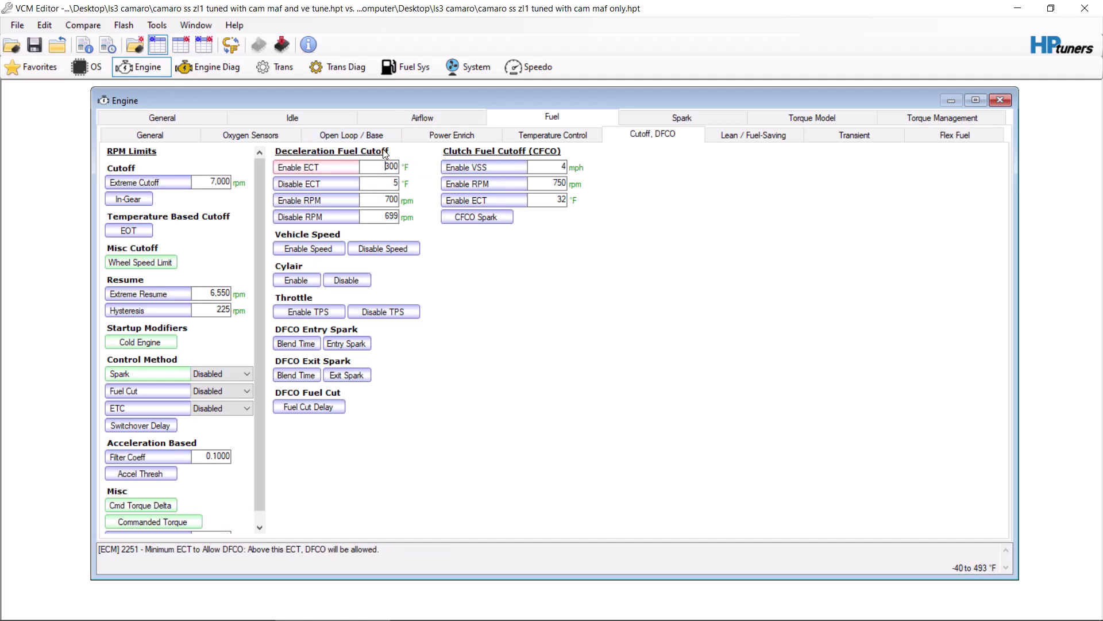
pyautogui.click(387, 119)
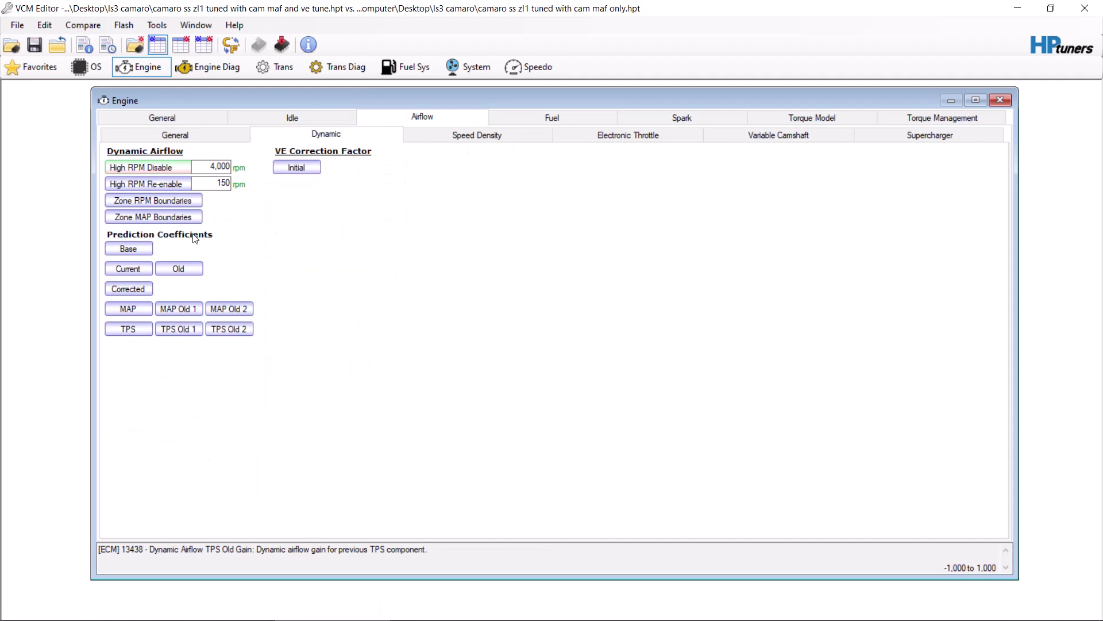
# Step: Bring VCM Scanner forward and open Graph Layout for the LTFT + STFT graph
pyautogui.click(308, 612)
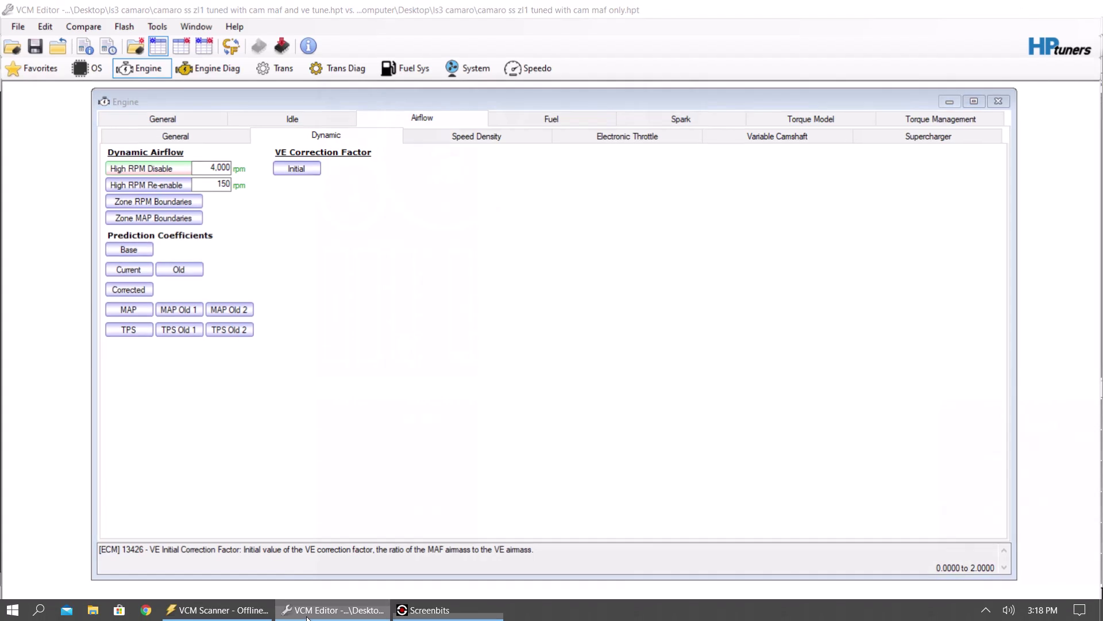
pyautogui.click(236, 610)
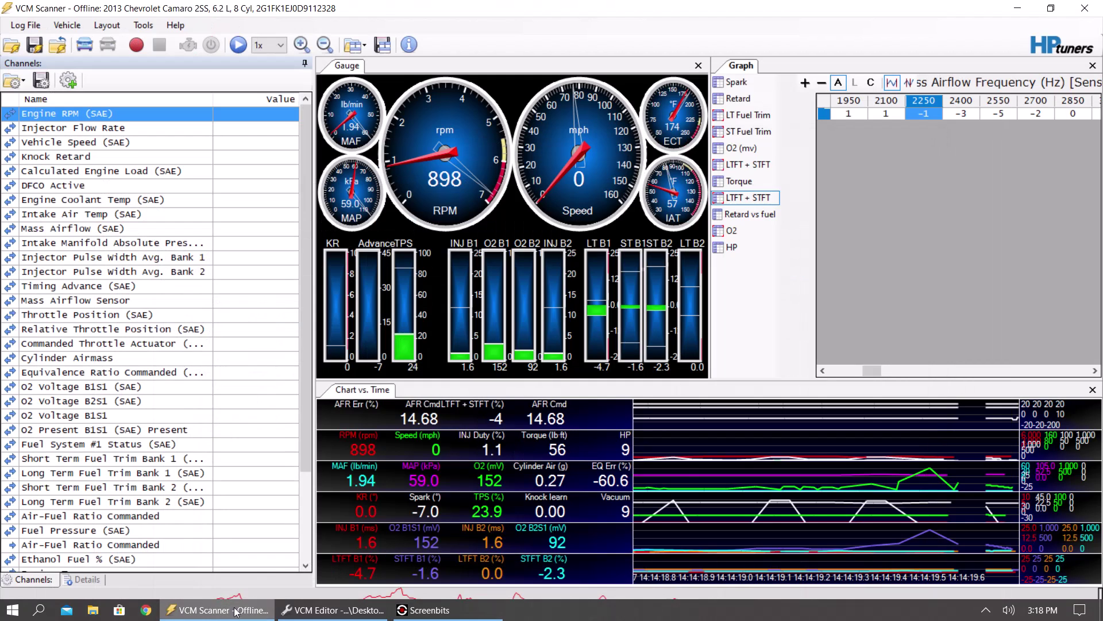
pyautogui.rightClick(763, 204)
pyautogui.click(804, 244)
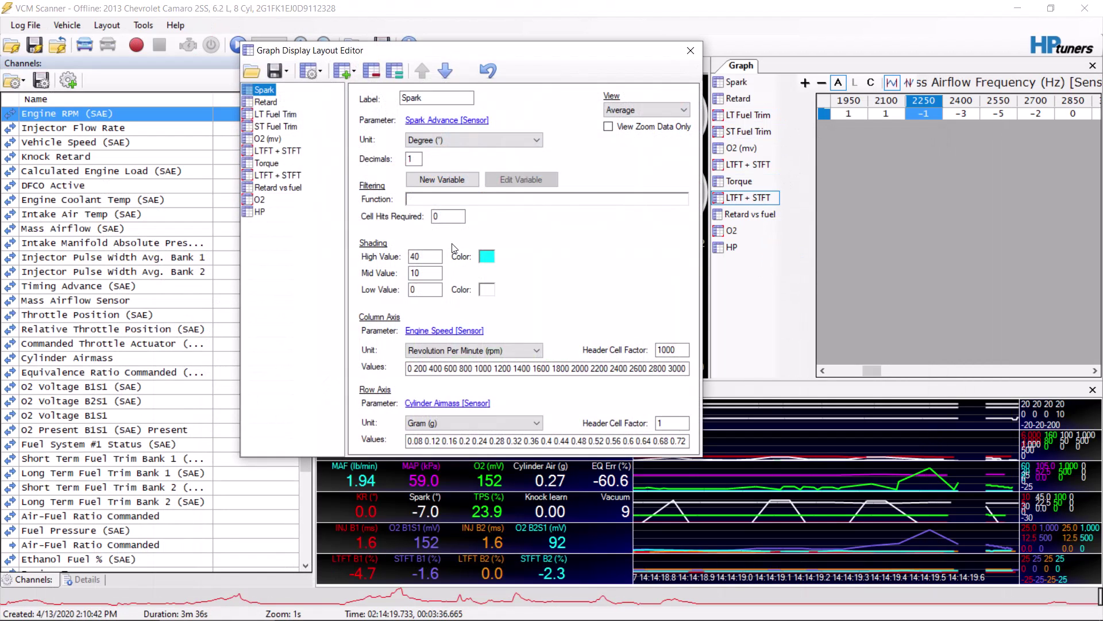
# Step: Relabel the LTFT + STFT histogram 'MAF' and select its column-axis frequency values
pyautogui.click(266, 175)
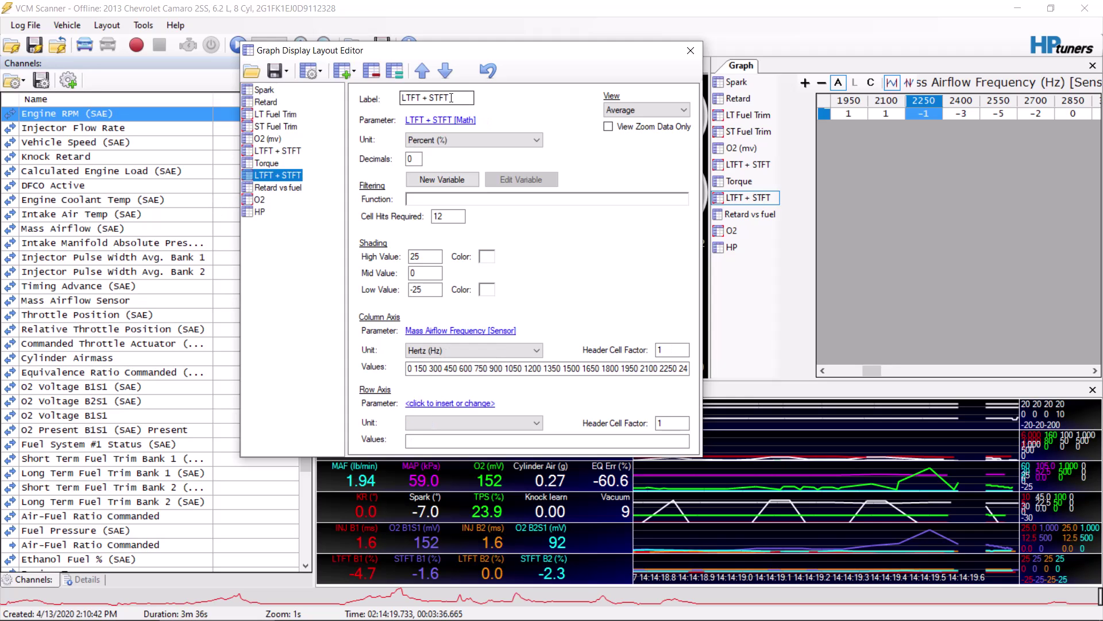
pyautogui.moveTo(451, 98); pyautogui.dragTo(3, 100)
pyautogui.write('M')
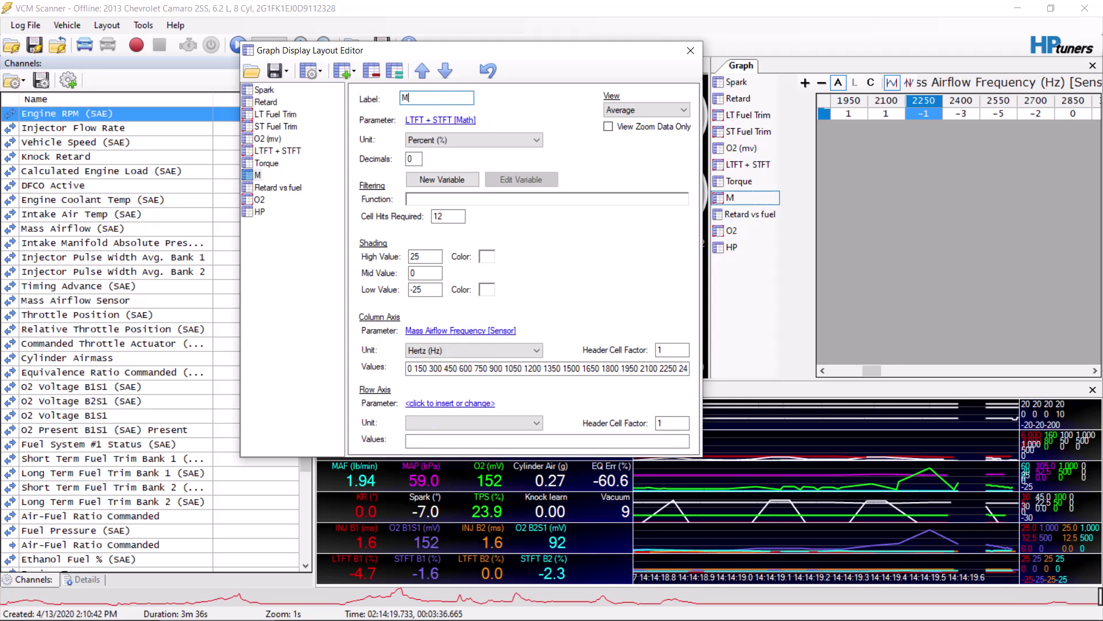
pyautogui.write('AF')
pyautogui.moveTo(462, 367); pyautogui.dragTo(793, 397)
# Step: Check the MAF Airflow vs. Output Frequency table's column-axis breakpoints, then return to VCM Scanner
pyautogui.click(220, 609)
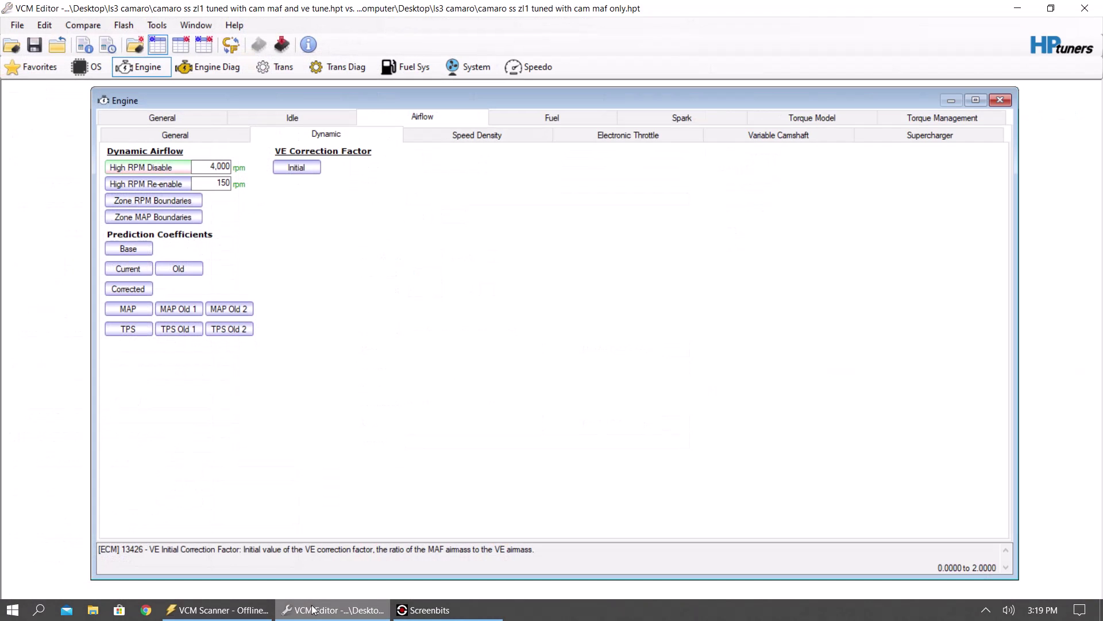
pyautogui.click(188, 128)
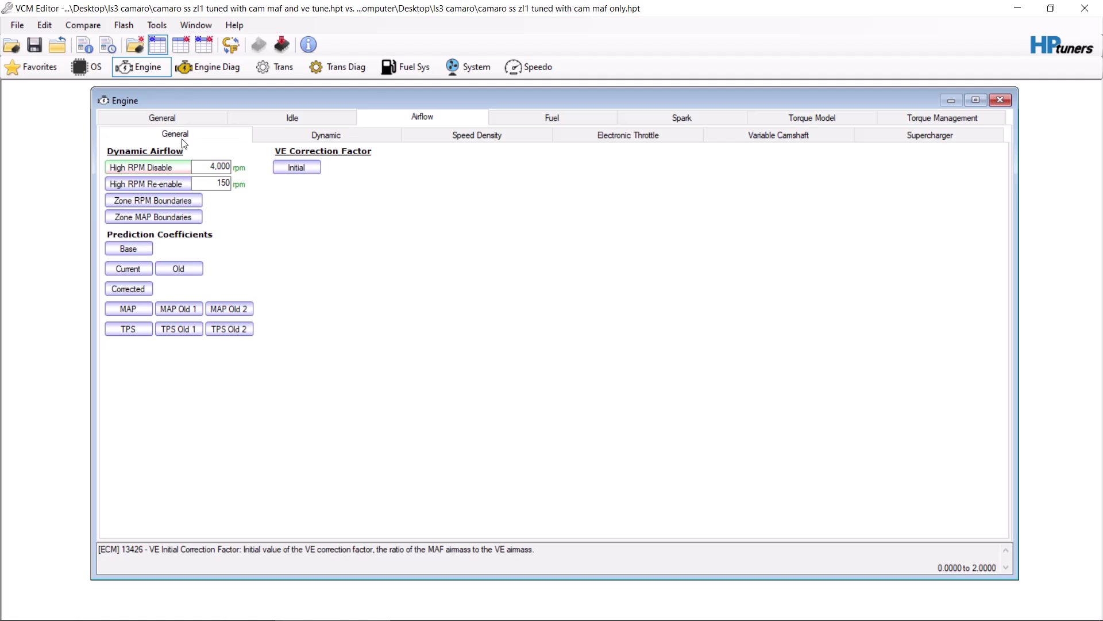
pyautogui.click(290, 165)
pyautogui.rightClick(170, 222)
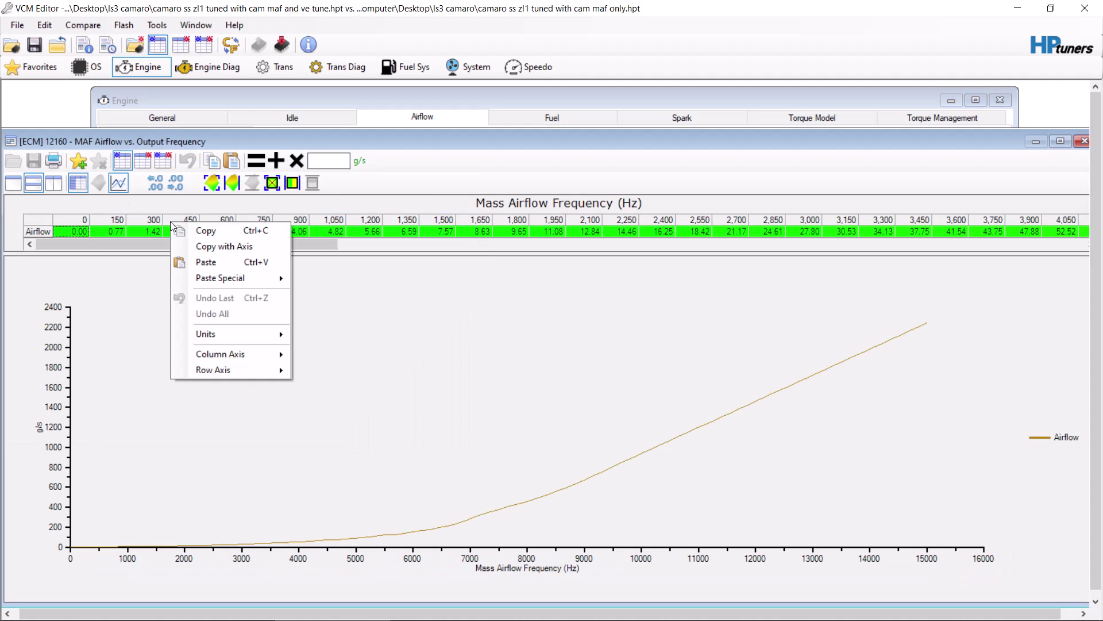
pyautogui.moveTo(258, 362)
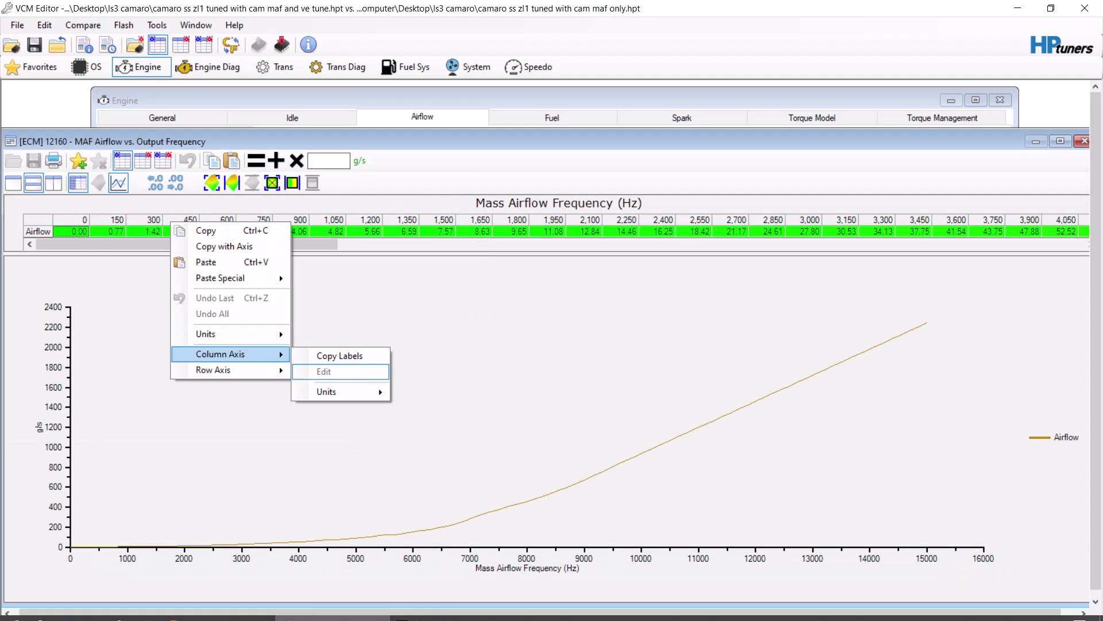
pyautogui.moveTo(374, 609)
pyautogui.click(218, 609)
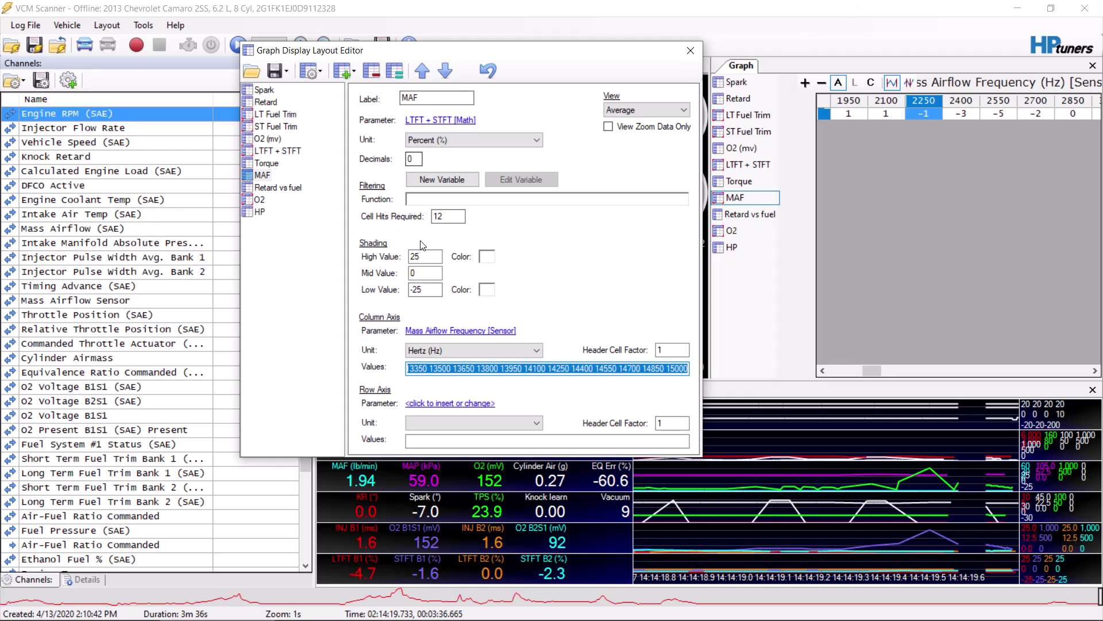
# Step: Shade the MAF histogram's high values red and its low values green
pyautogui.click(487, 256)
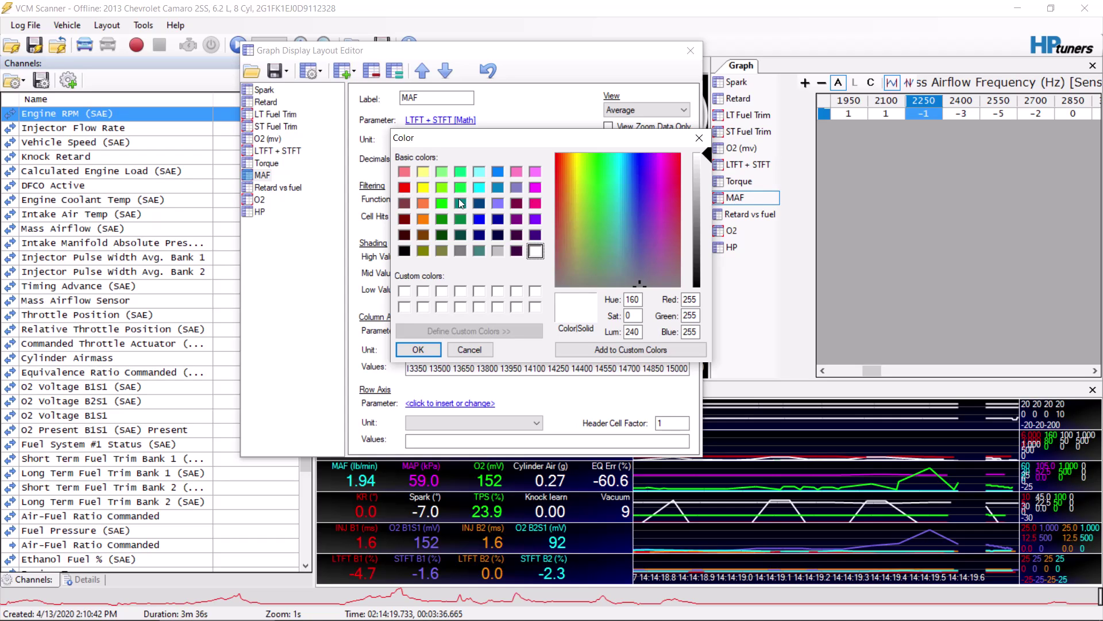
pyautogui.click(458, 189)
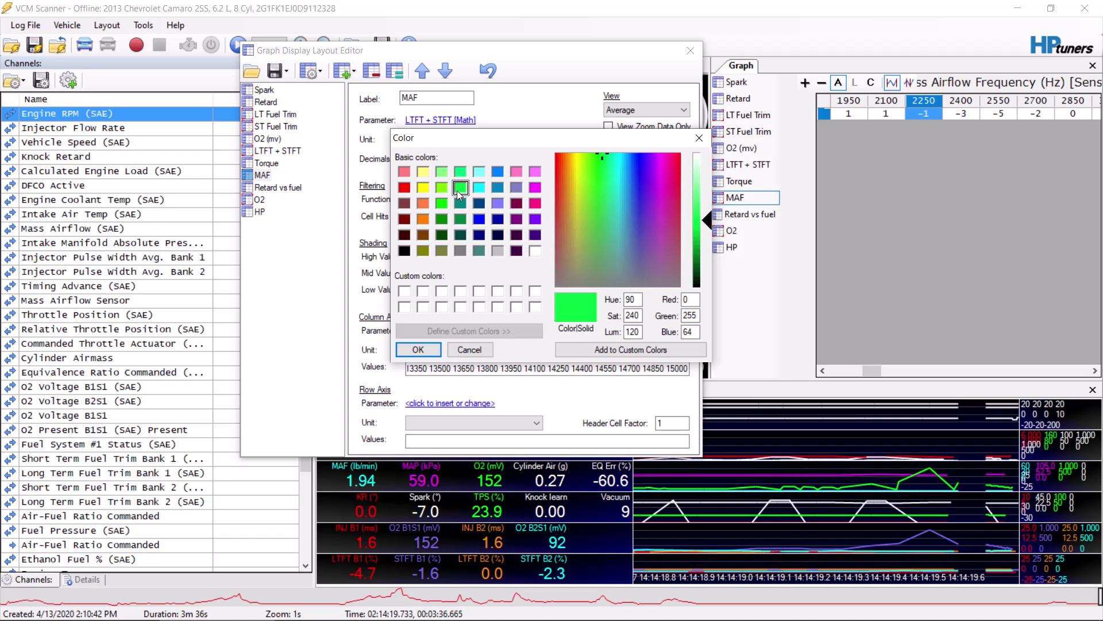
pyautogui.click(404, 187)
pyautogui.click(423, 351)
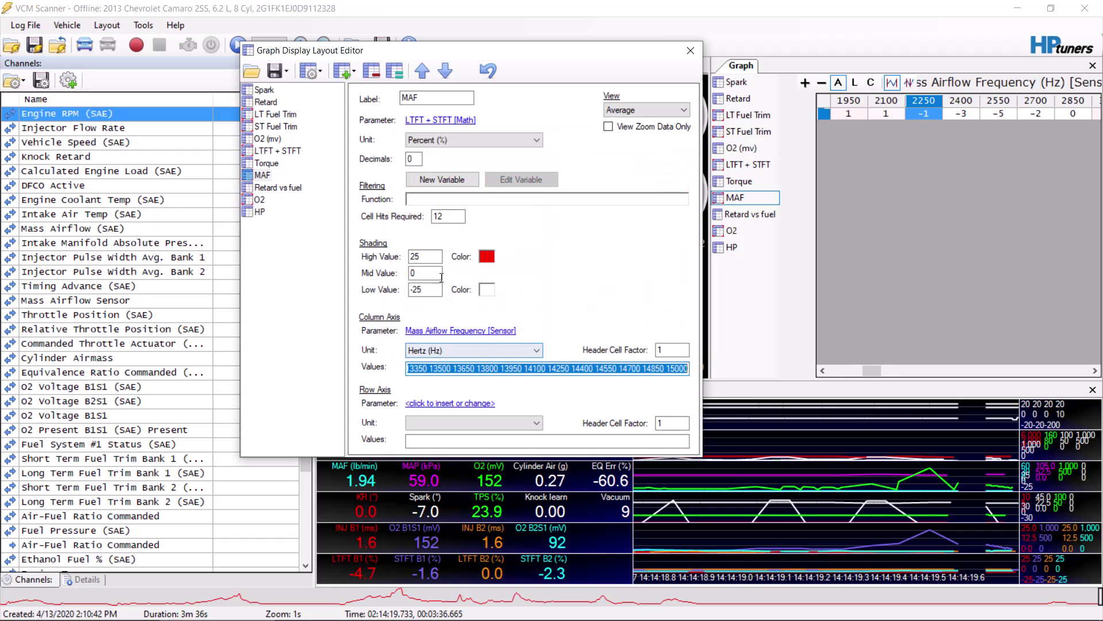
pyautogui.click(486, 289)
pyautogui.click(445, 204)
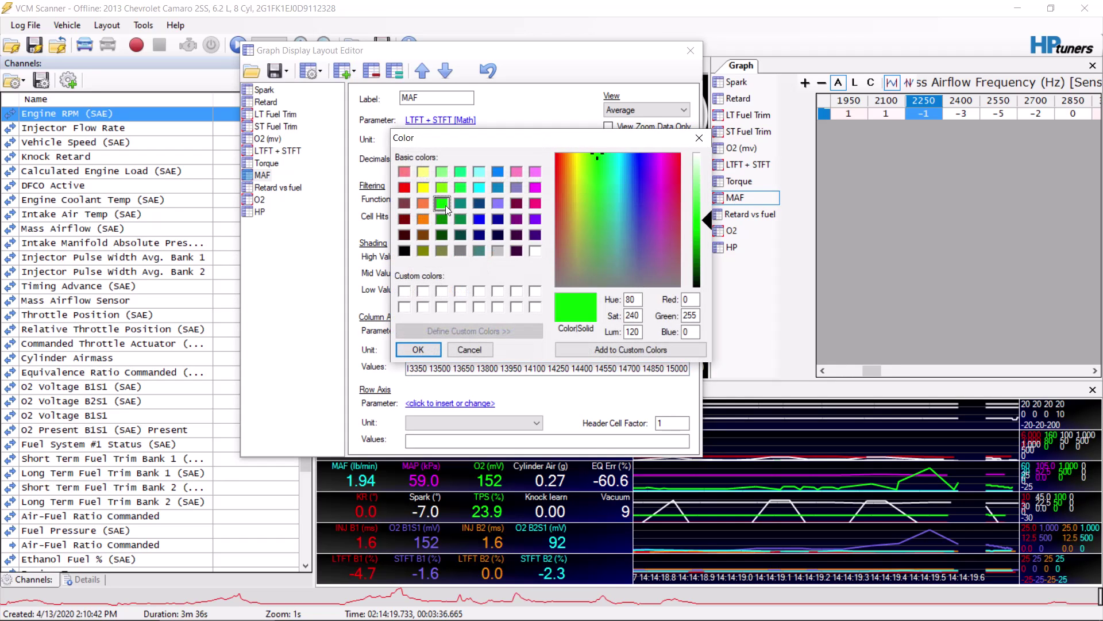
pyautogui.click(419, 349)
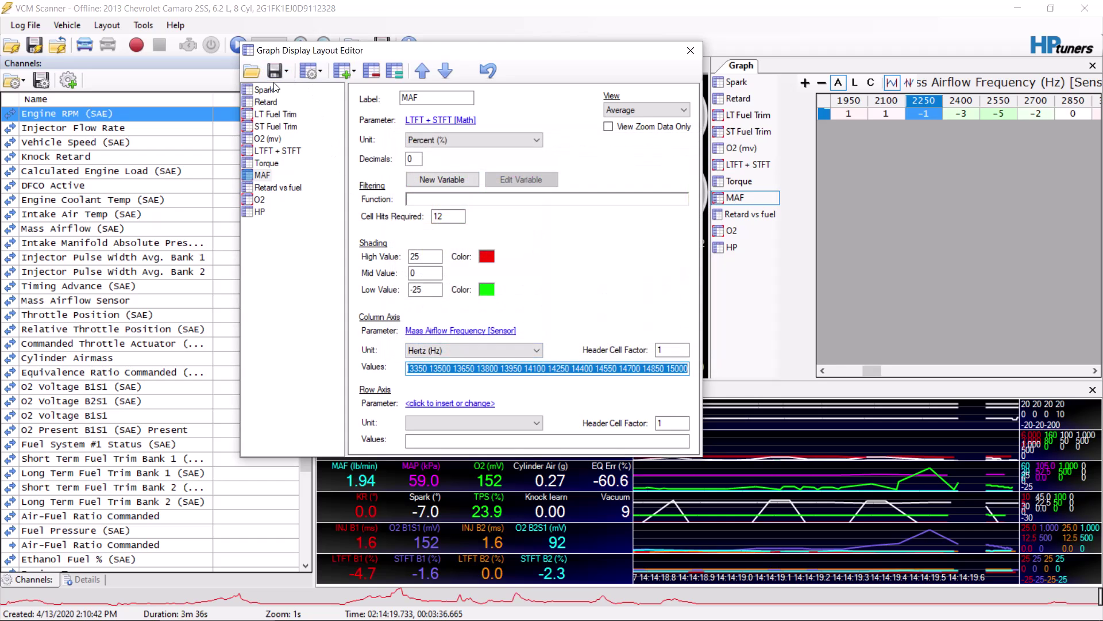
# Step: Save all graph layouts over WIR.Graphs and close the layout editor
pyautogui.click(277, 71)
pyautogui.click(304, 91)
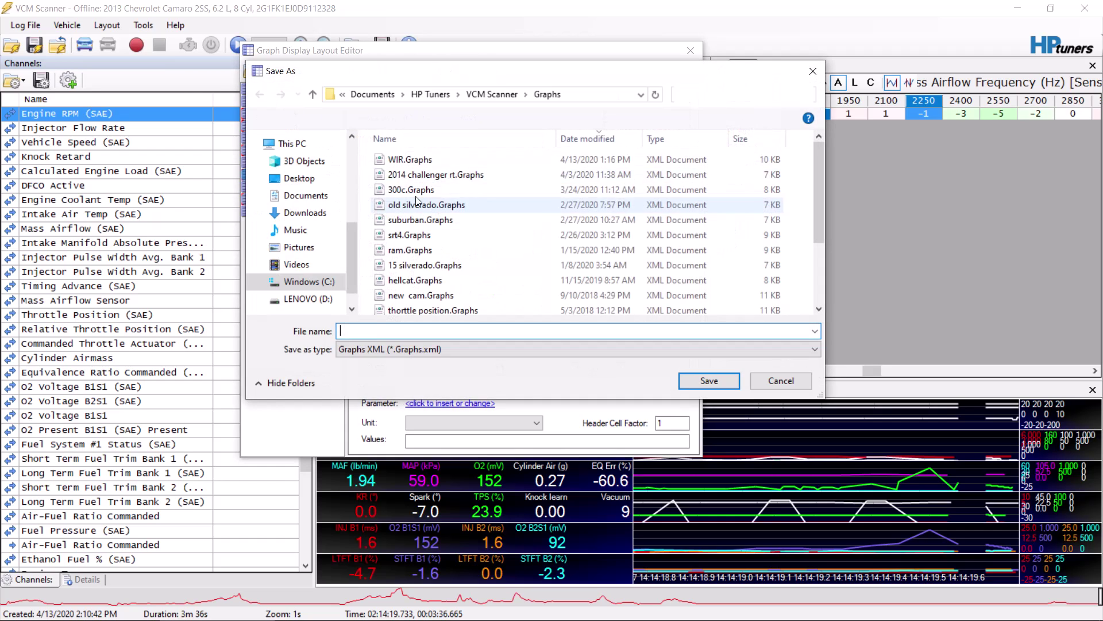
pyautogui.click(405, 160)
pyautogui.click(708, 381)
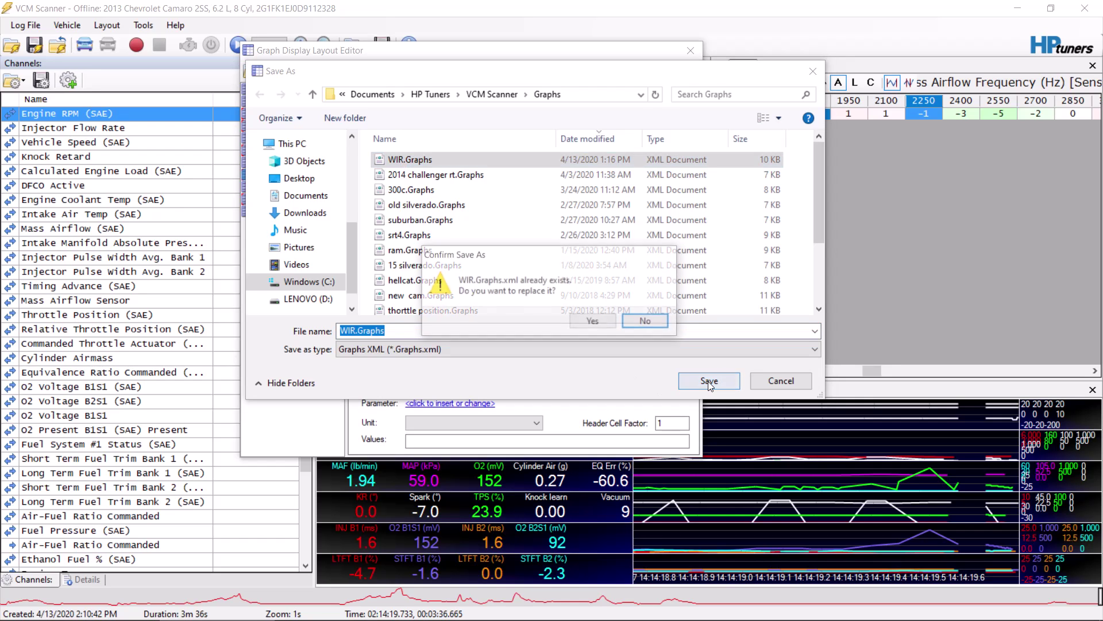
pyautogui.click(606, 321)
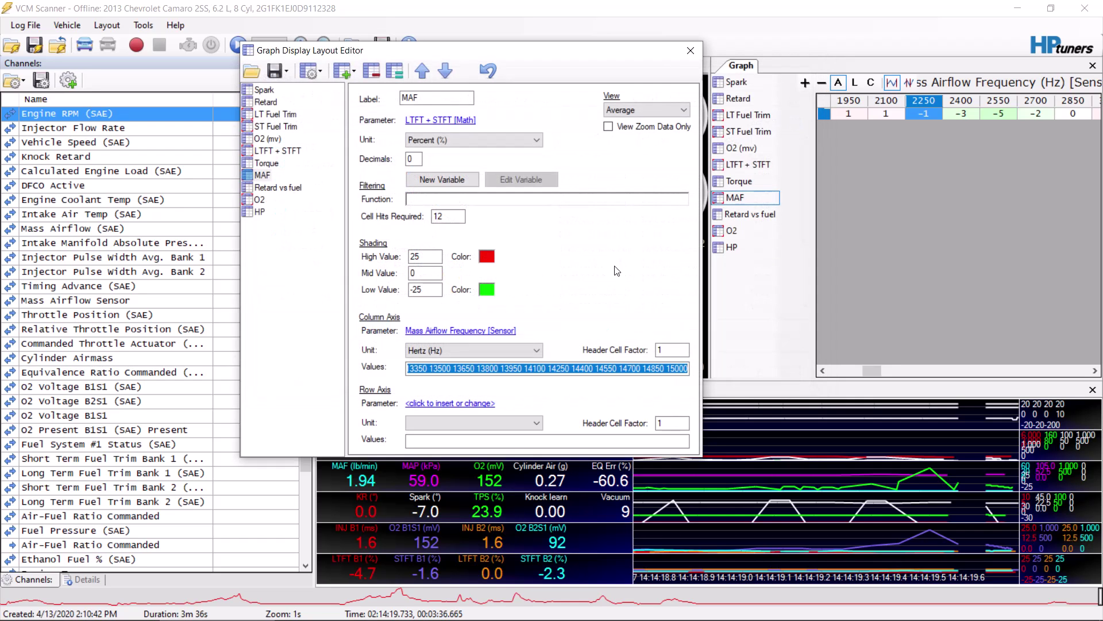
pyautogui.click(691, 50)
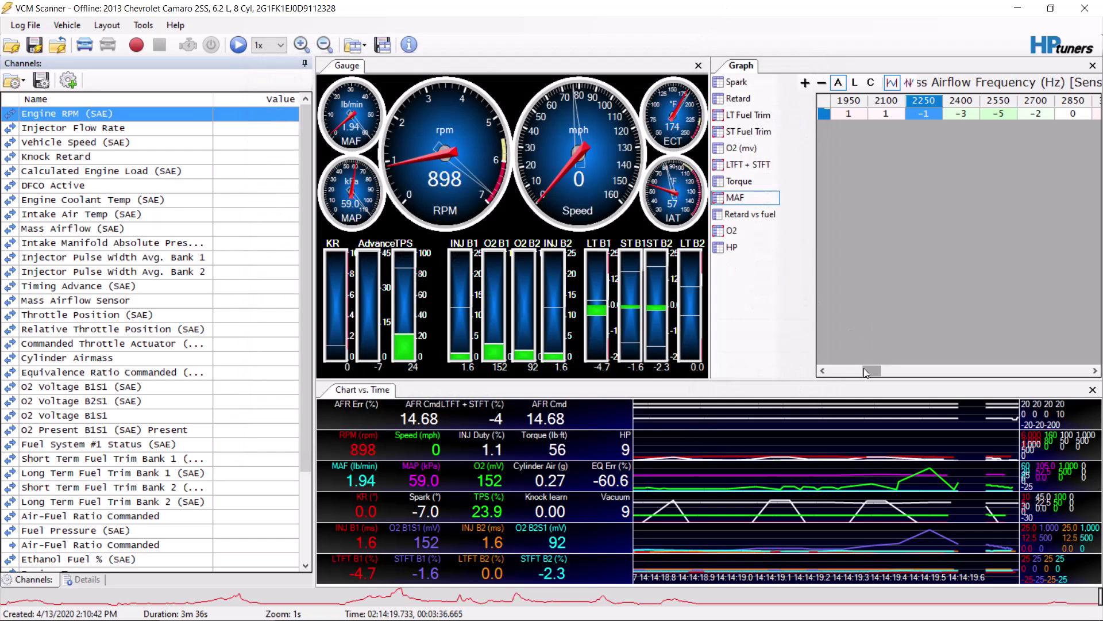
pyautogui.moveTo(871, 372); pyautogui.dragTo(882, 352)
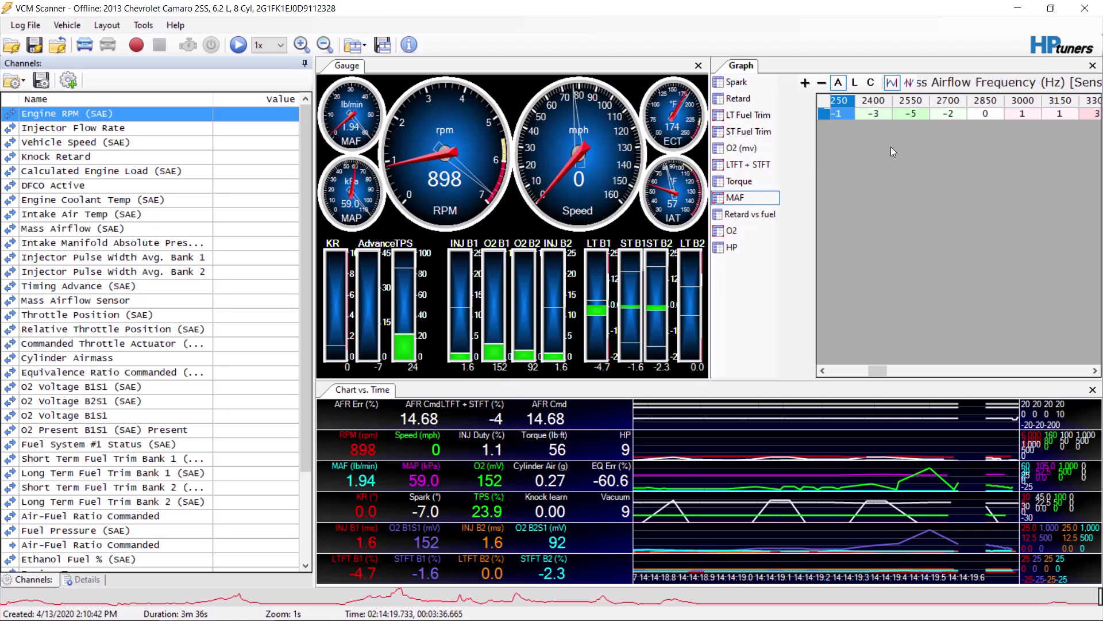
pyautogui.click(918, 109)
pyautogui.click(848, 113)
pyautogui.moveTo(875, 370); pyautogui.dragTo(914, 371)
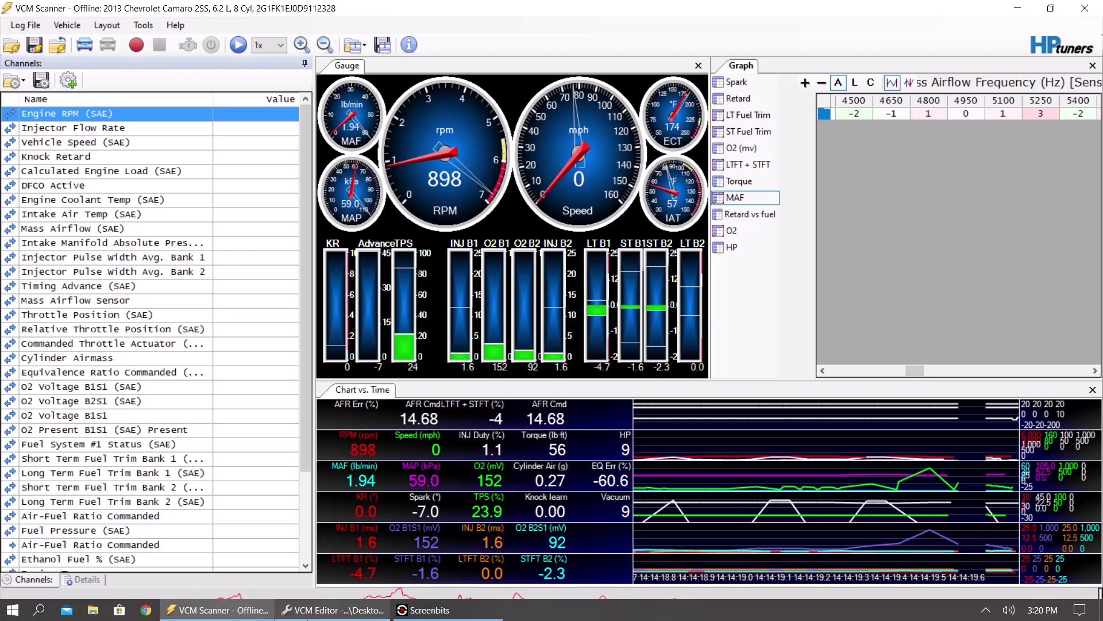
# Step: Close the MAF airflow table and set DFCO Enable ECT to 84 °F
pyautogui.click(333, 610)
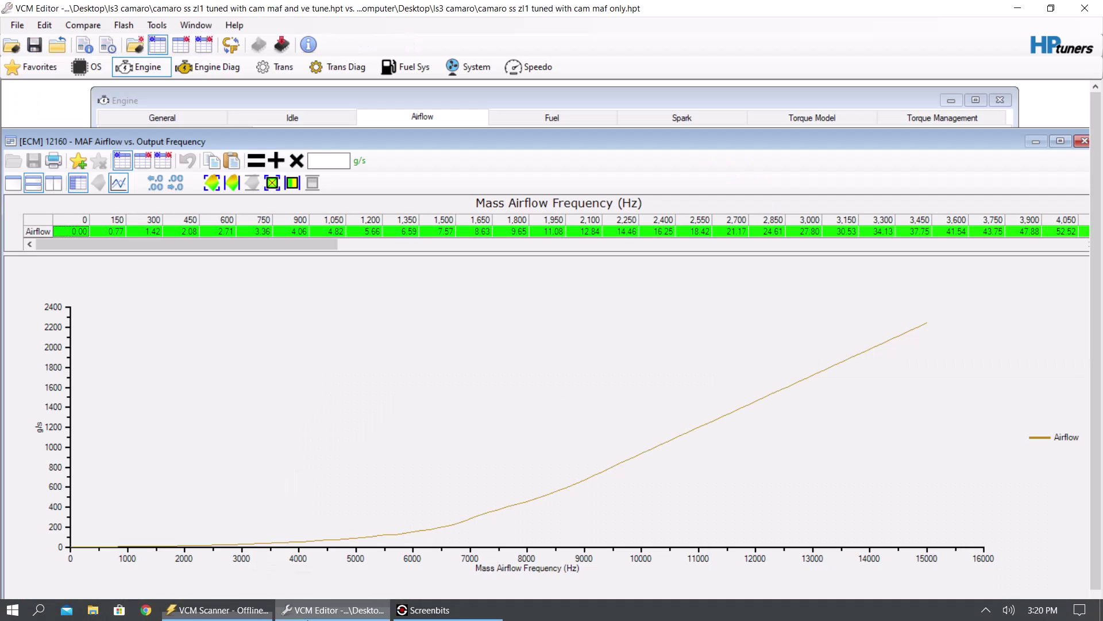
pyautogui.click(1083, 141)
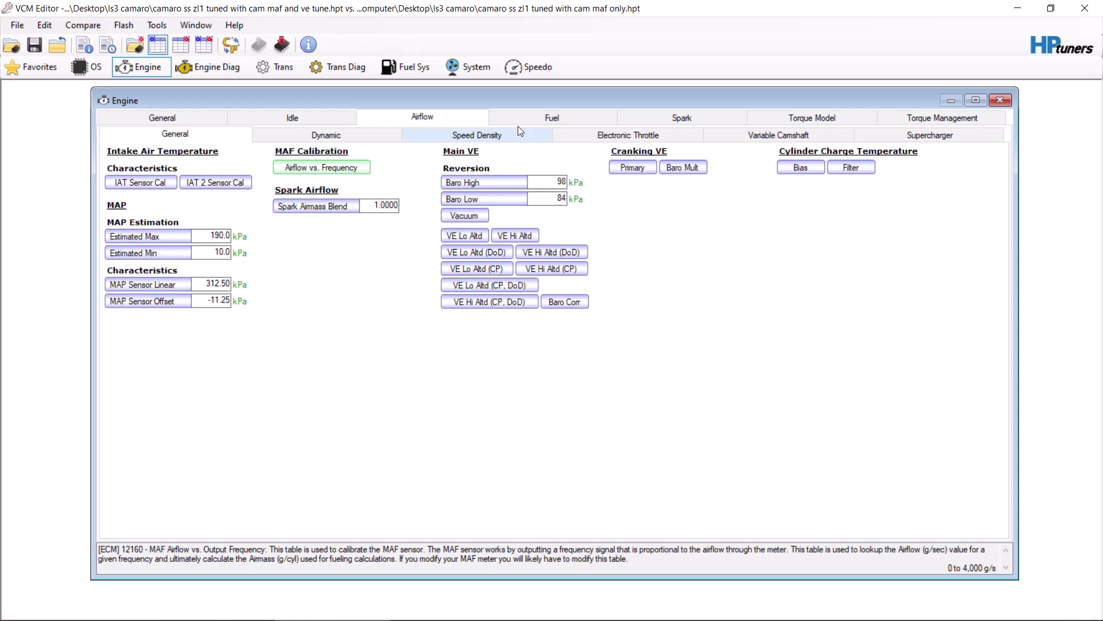
pyautogui.click(560, 118)
pyautogui.click(383, 166)
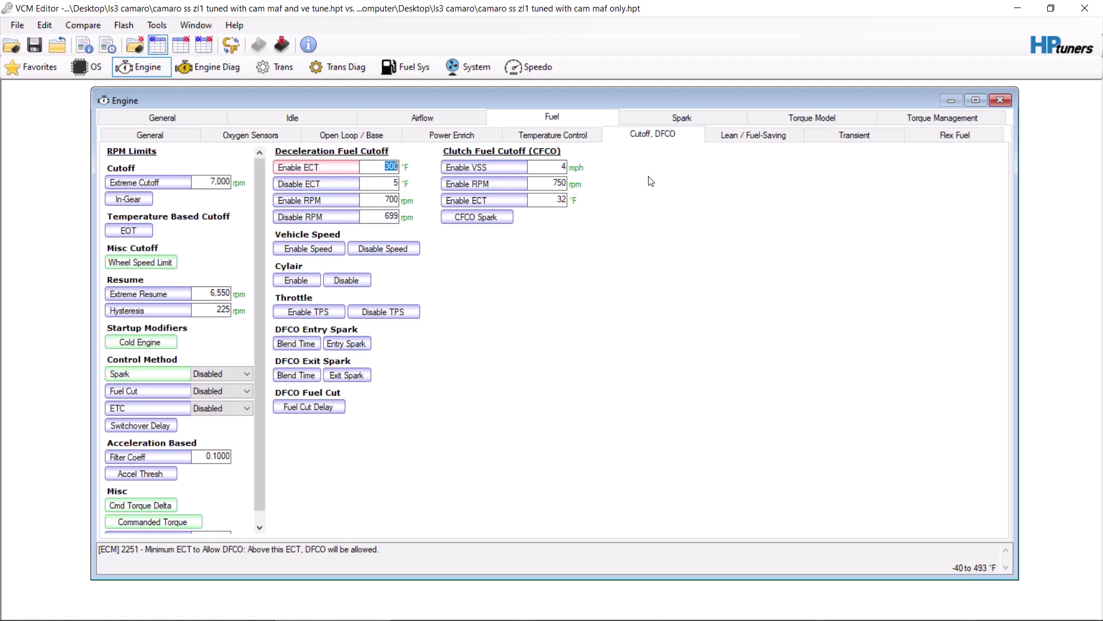
pyautogui.write('84')
pyautogui.press('Return')
# Step: Set Power Enrich Delay RPM to 1200 and return to the Cutoff, DFCO page
pyautogui.click(451, 135)
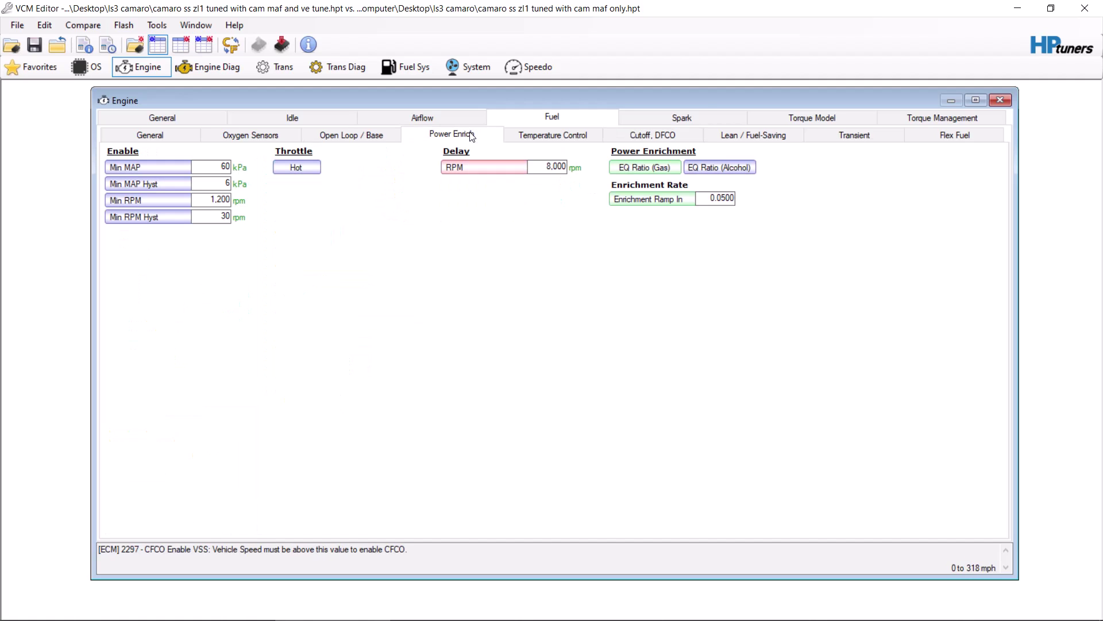
pyautogui.click(537, 167)
pyautogui.write('12')
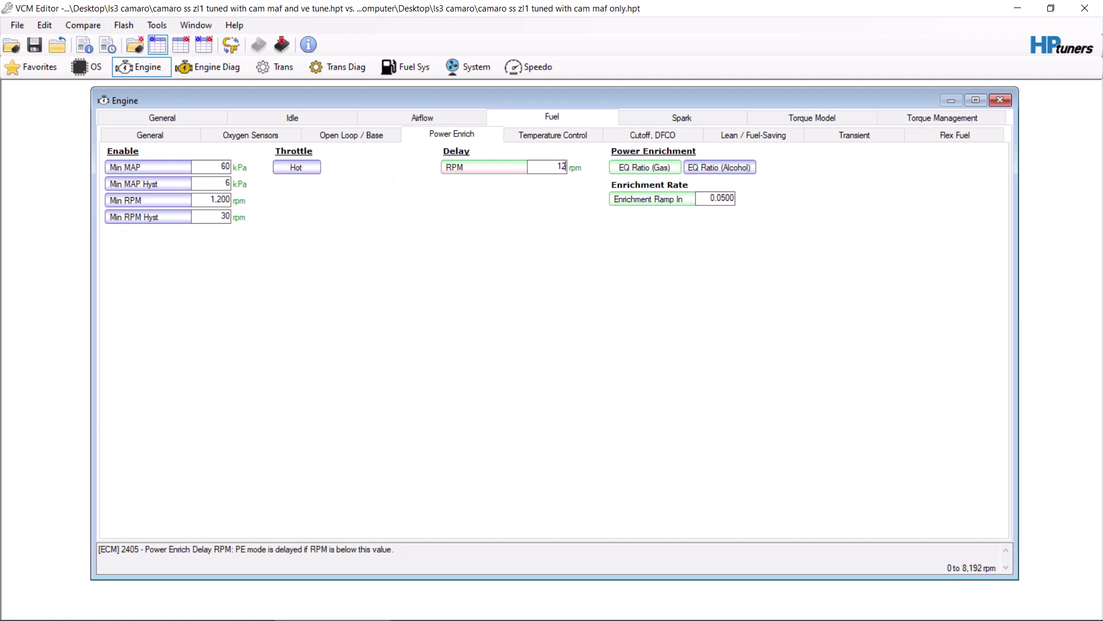
pyautogui.write('00')
pyautogui.press('Return')
pyautogui.click(662, 137)
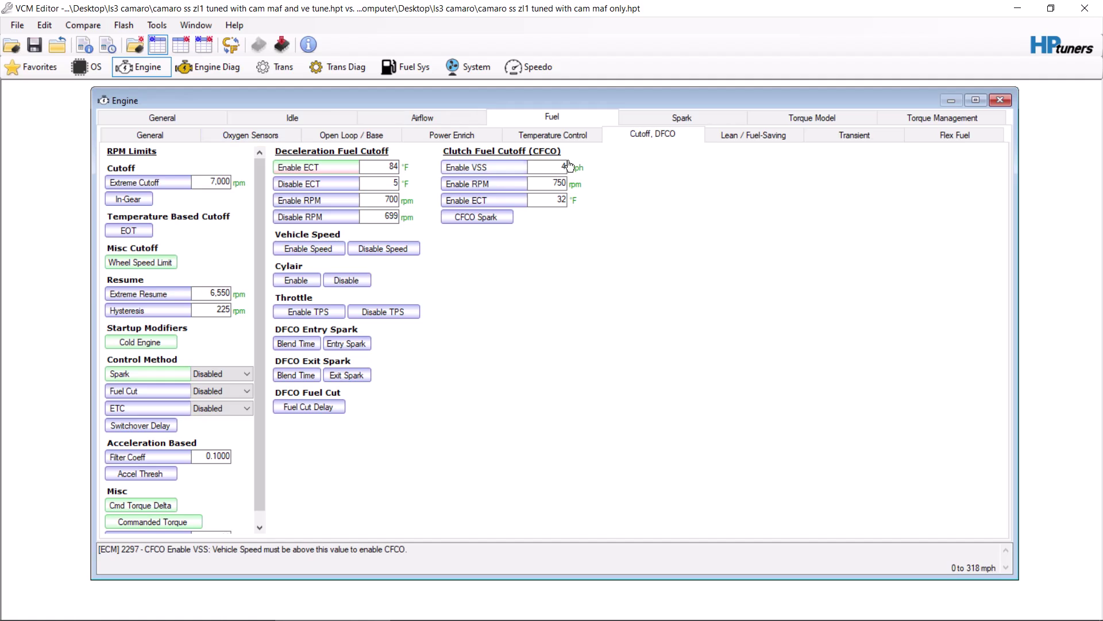
# Step: Enter 200 rpm for Dynamic Airflow High RPM Disable, leaving Re-enable at 150 rpm
pyautogui.click(405, 113)
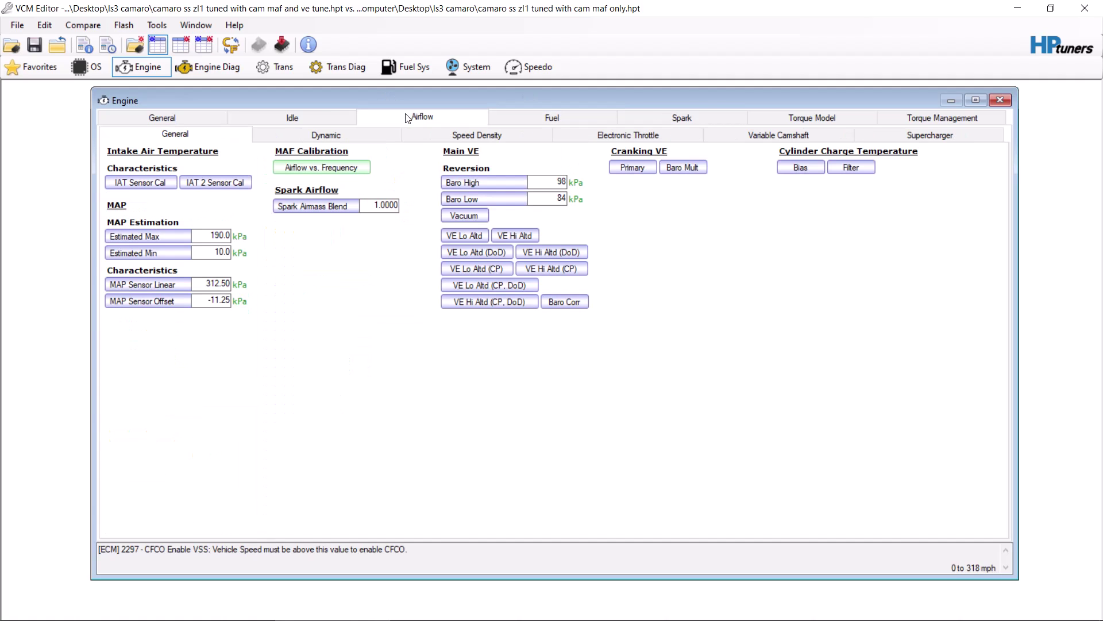
pyautogui.click(317, 133)
pyautogui.write('2')
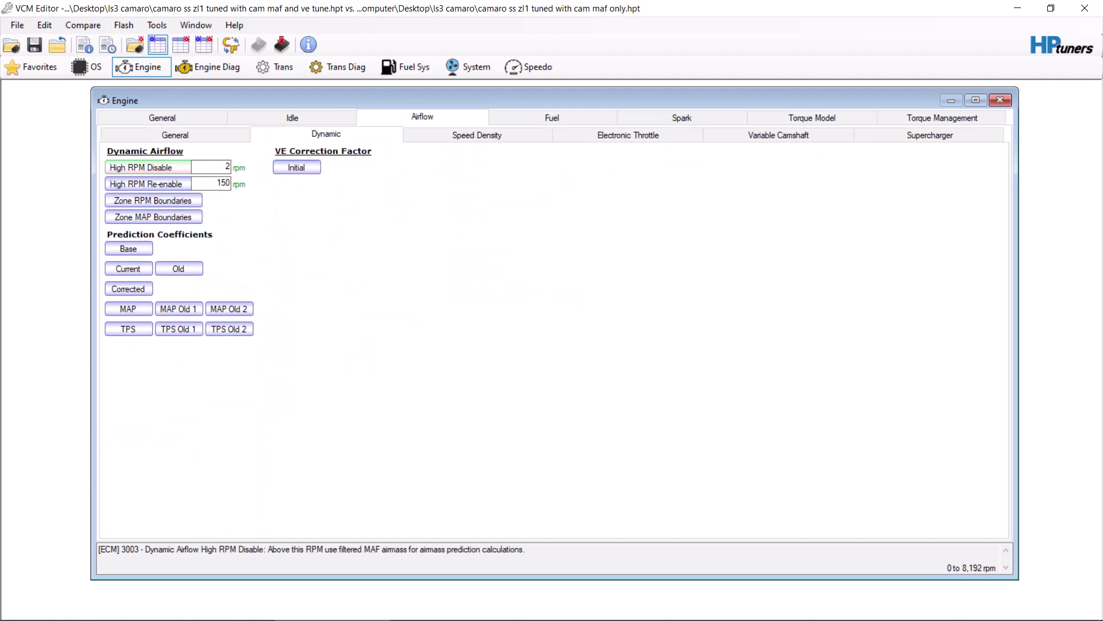
pyautogui.write('00')
pyautogui.press('Tab')
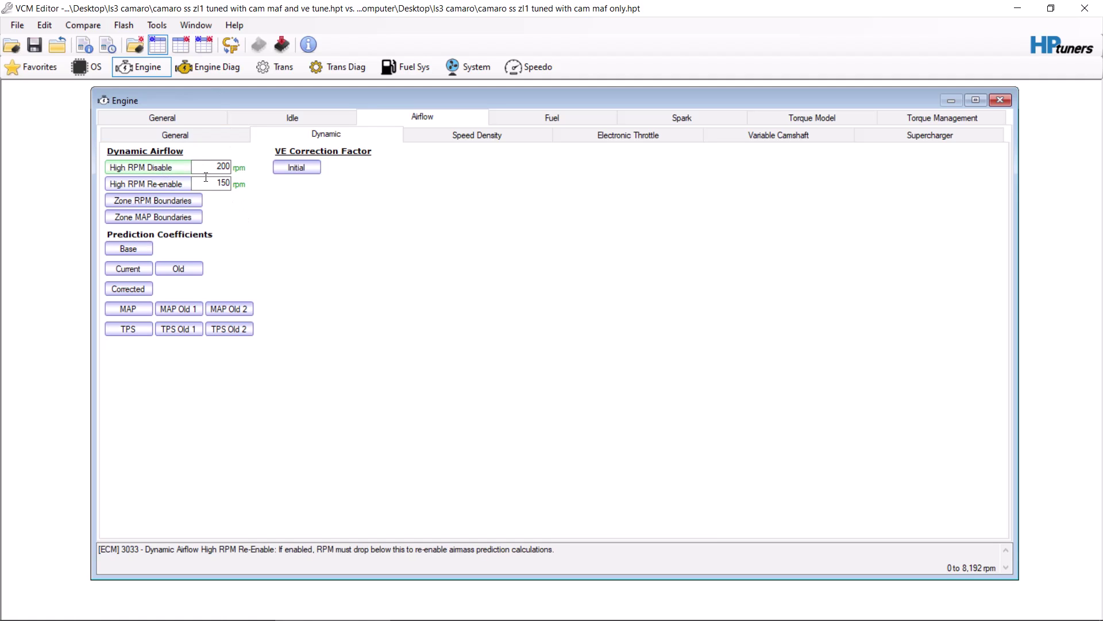
pyautogui.click(194, 169)
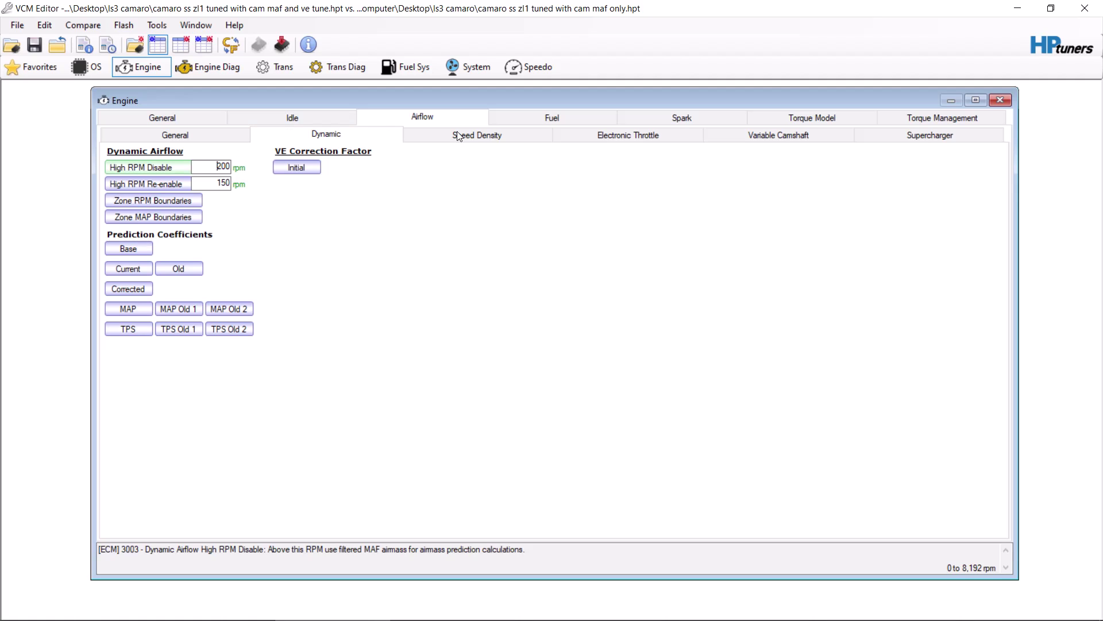
pyautogui.moveTo(339, 608)
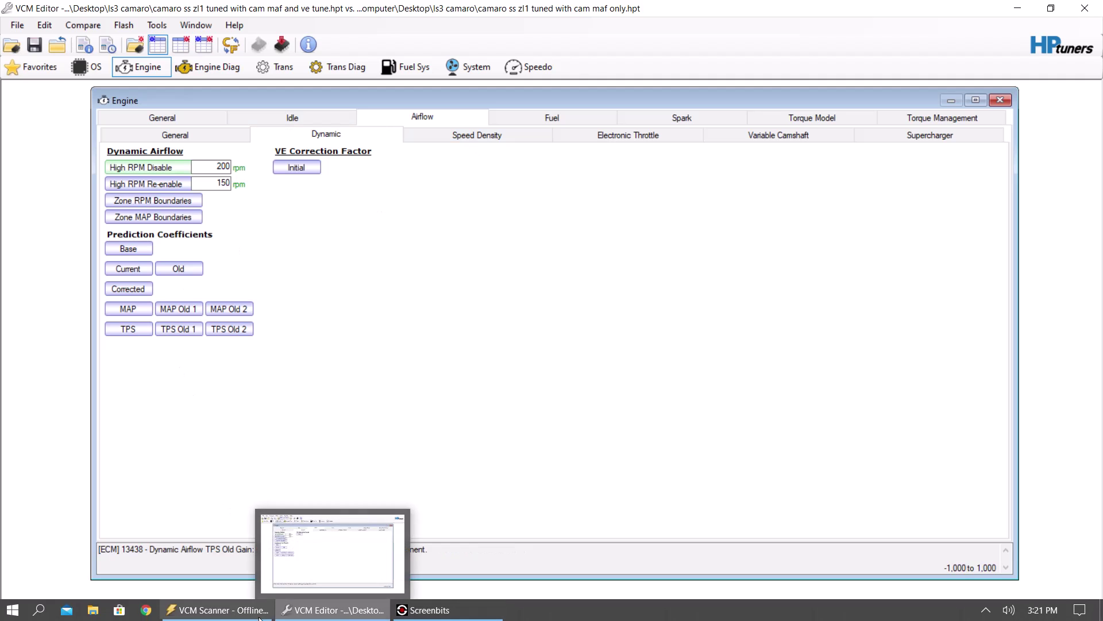